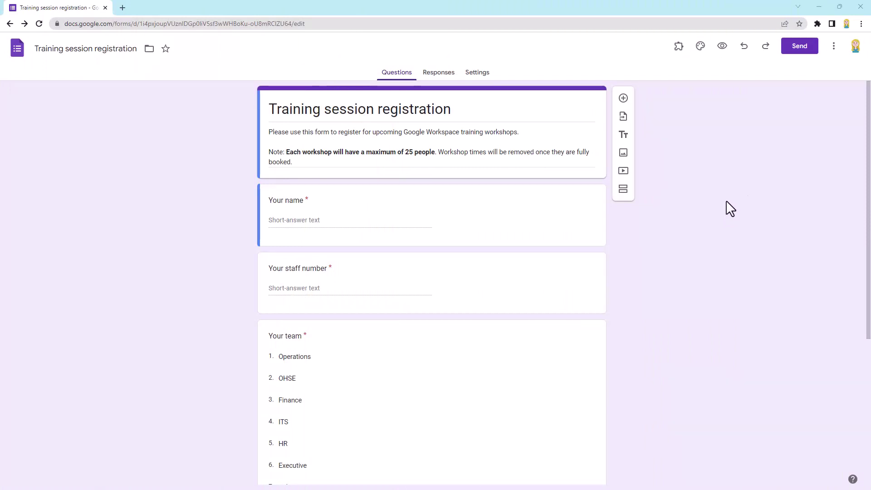
- Search the Workspace Marketplace for 'forml' and list the formLimiter add-on results
click(833, 48)
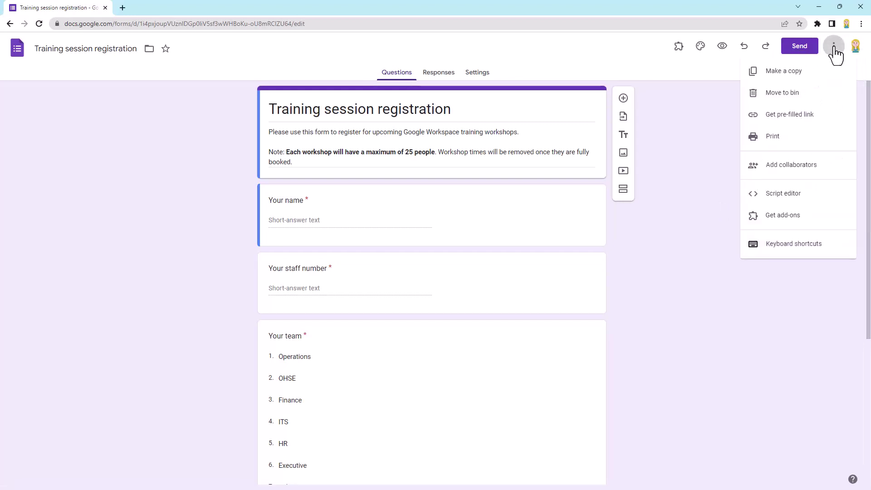
click(811, 219)
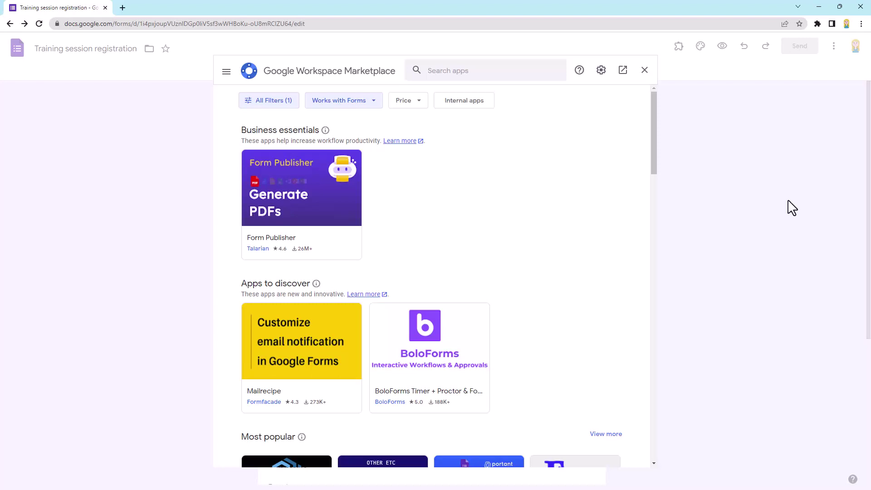
click(488, 70)
text(forml)
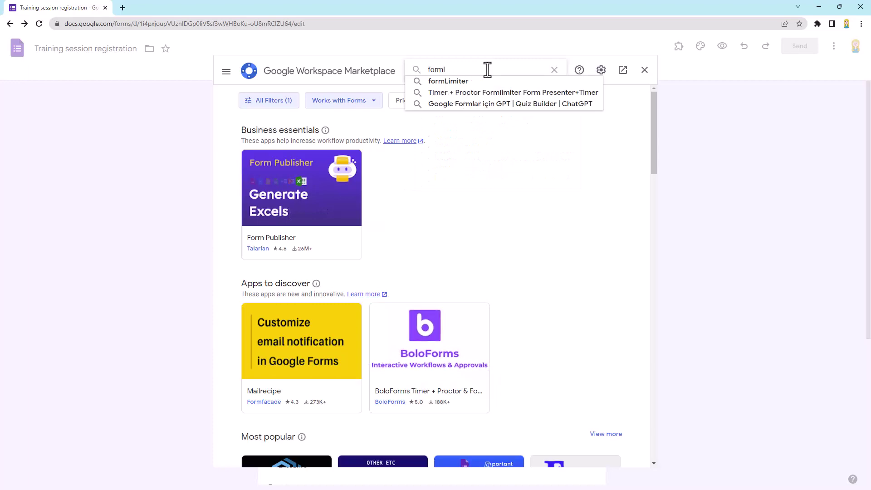
click(452, 81)
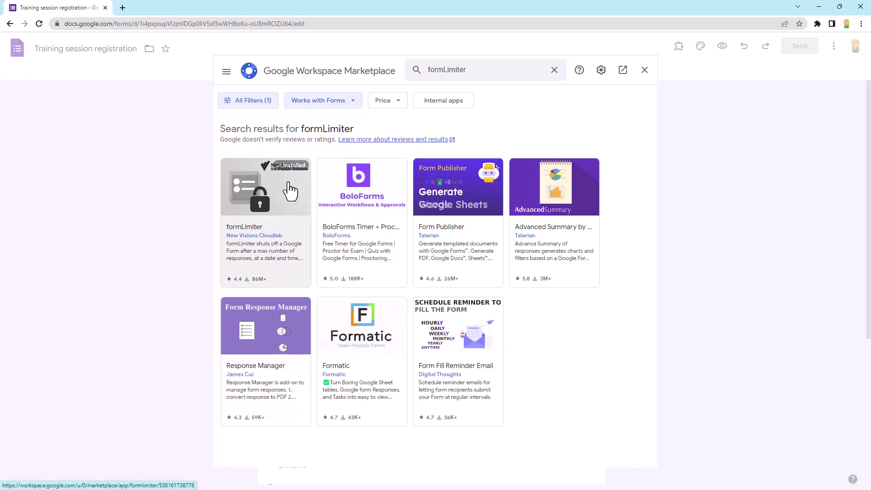
- Check the formLimiter details page shows it installed, then close the Marketplace
click(290, 190)
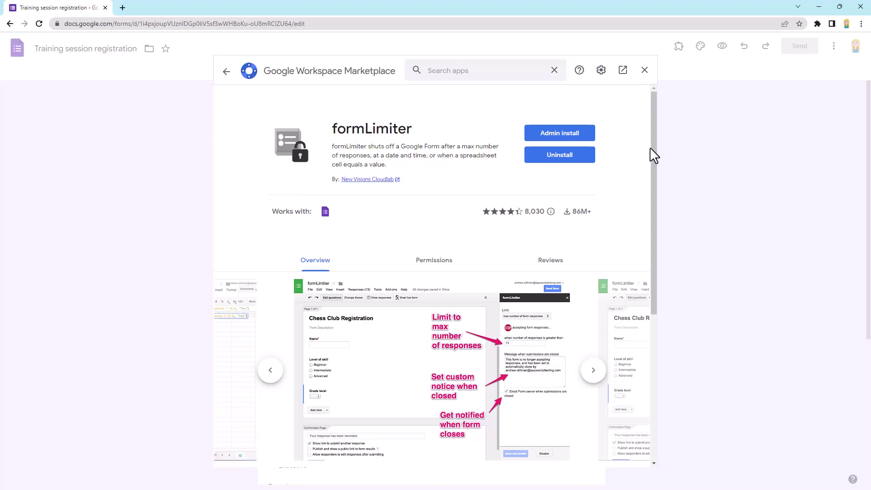
click(644, 71)
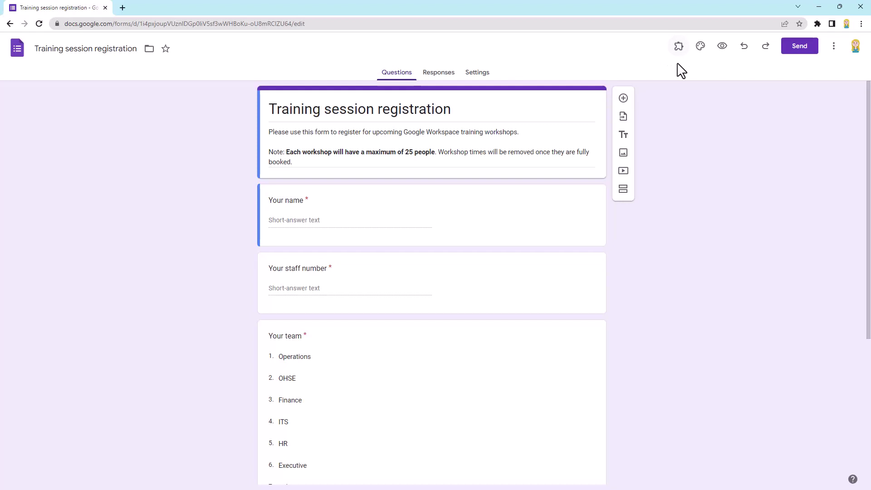
- Launch formLimiter from Add-ons, reloading the form when only Help appears, and open Set limit
click(682, 50)
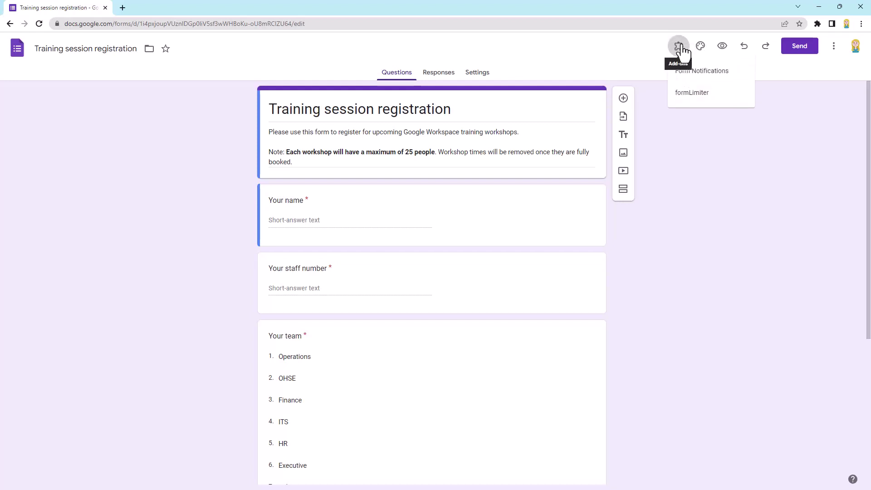
click(693, 104)
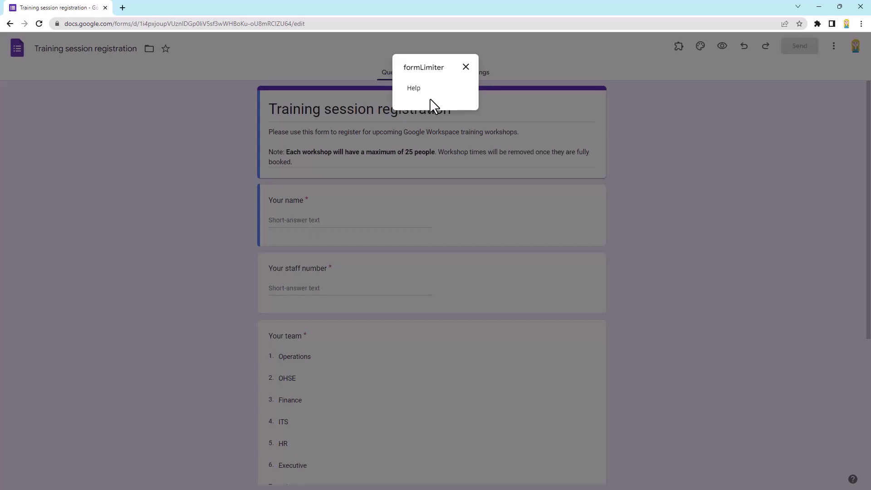
click(467, 68)
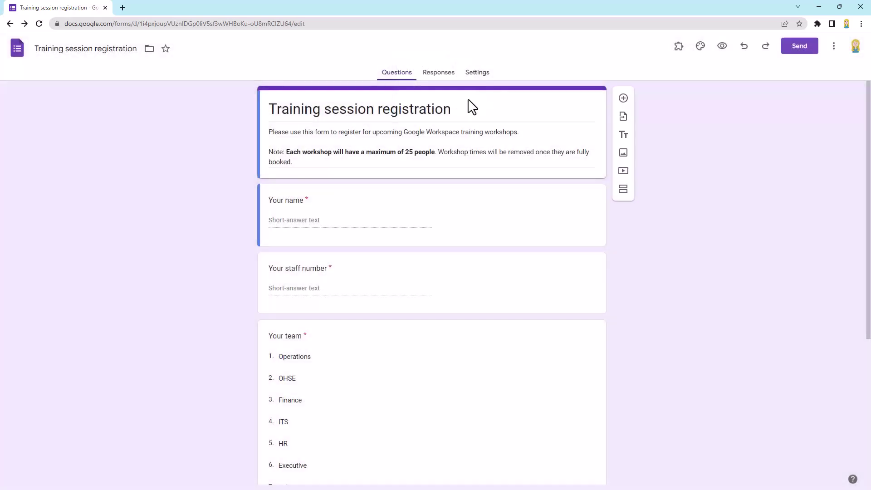
click(39, 24)
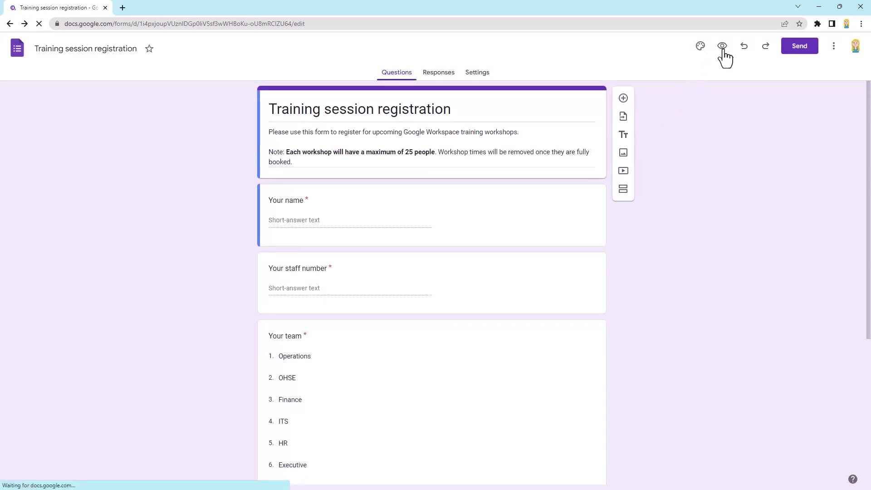
click(678, 50)
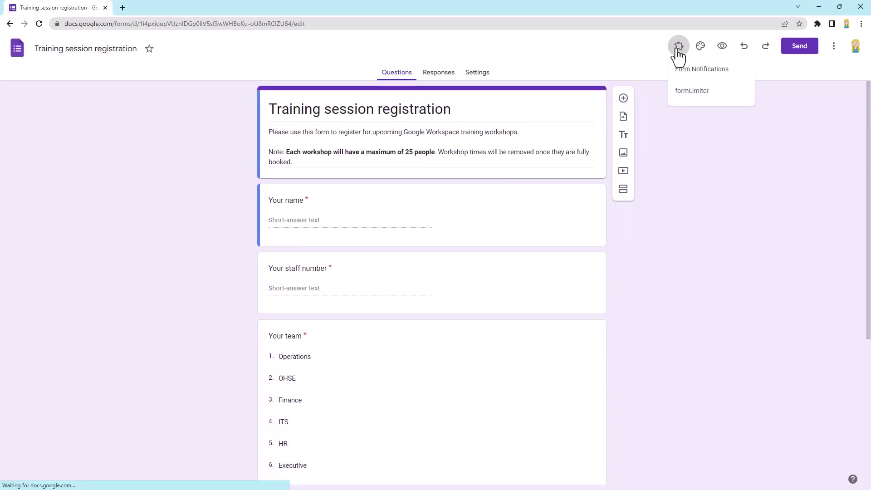
click(714, 96)
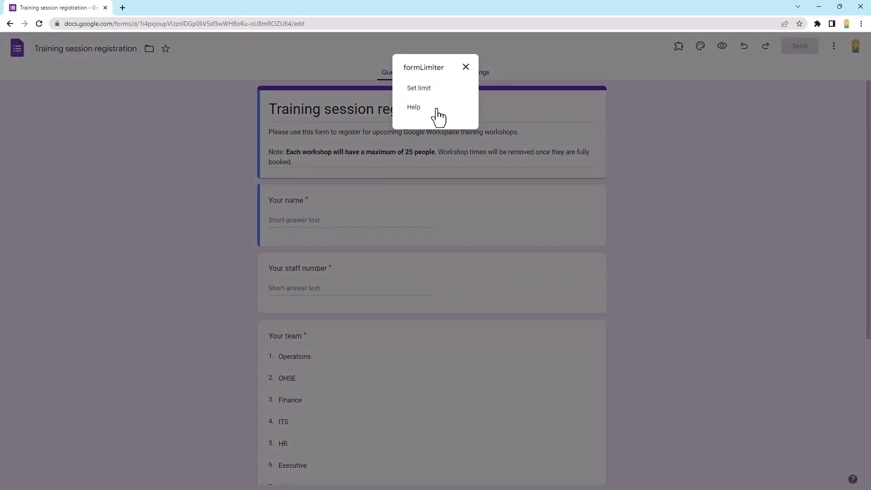
click(427, 89)
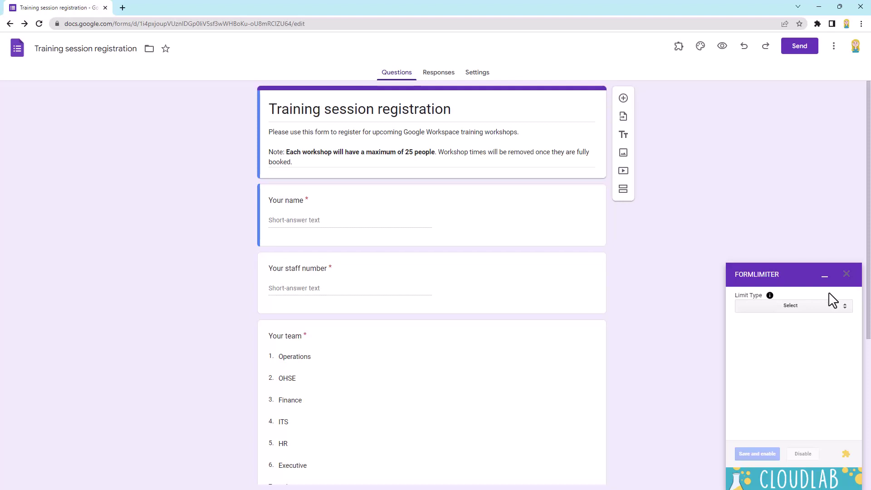
- Set the formLimiter limit type to date and time
click(847, 308)
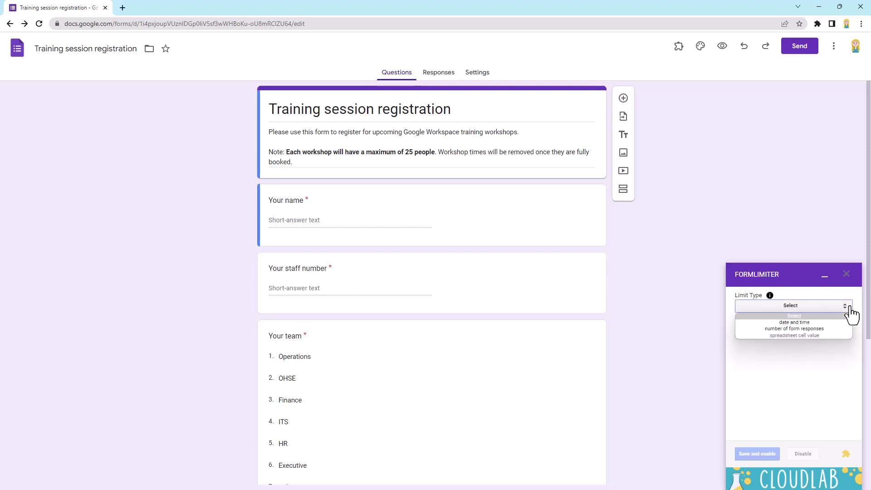
click(803, 323)
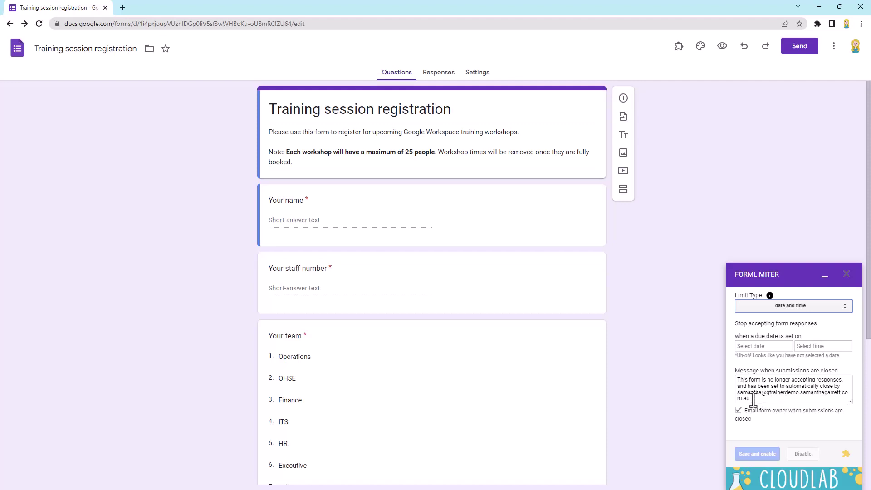
click(754, 400)
key(ctrl+a)
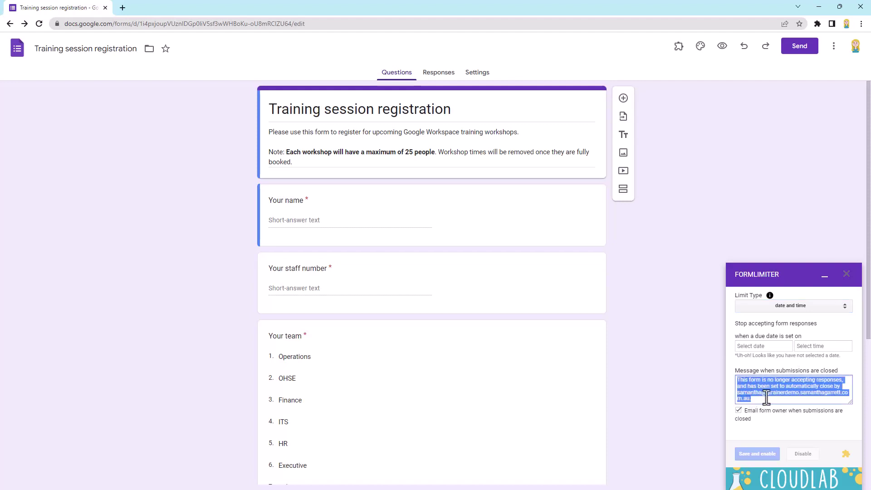
click(766, 398)
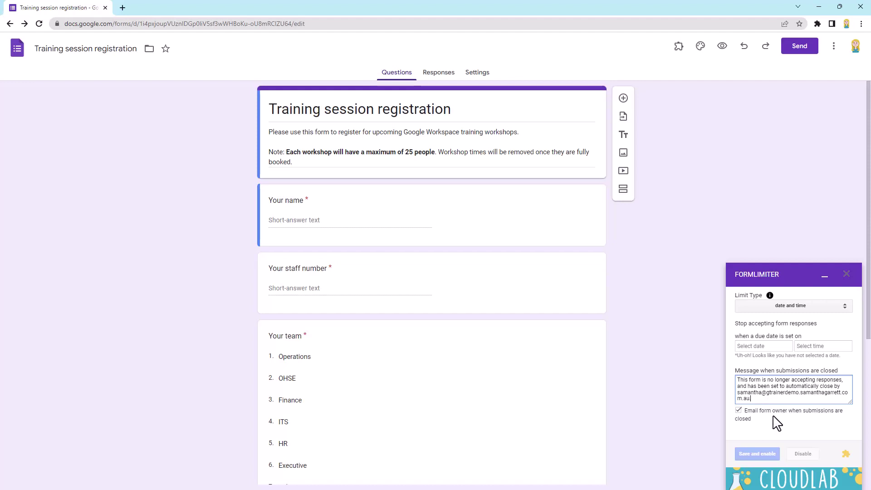
- Pick July 3 (07/03/2023) as the closing date, leaving the time unset, and show the limit types
click(765, 348)
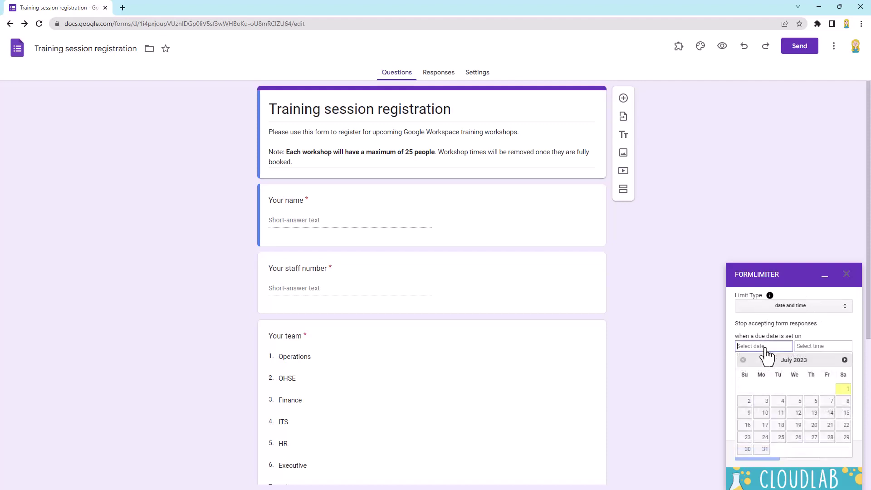
click(818, 349)
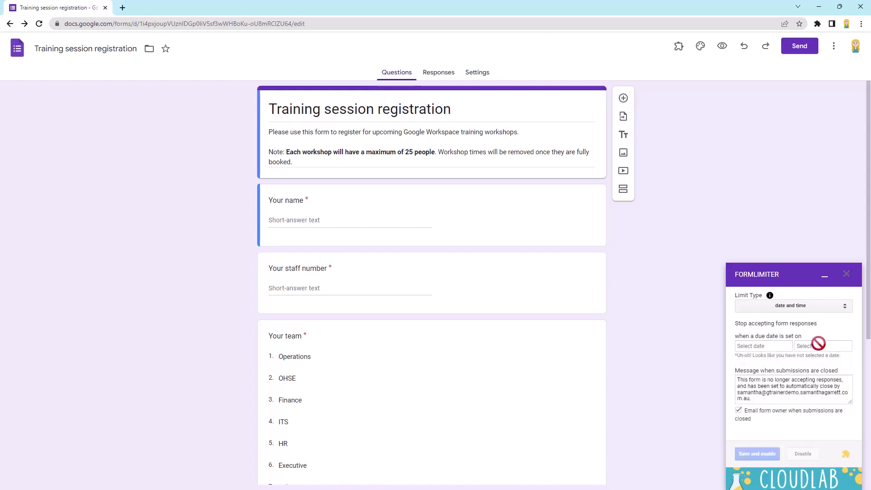
click(767, 348)
click(767, 401)
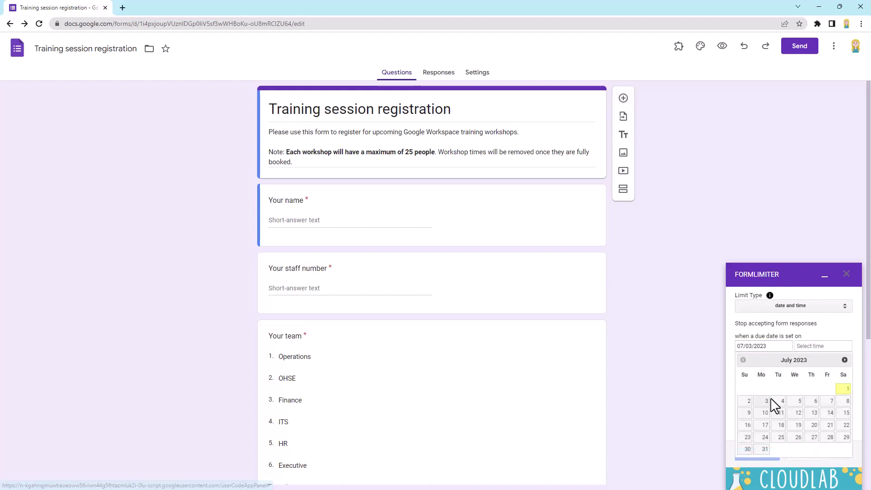
click(826, 348)
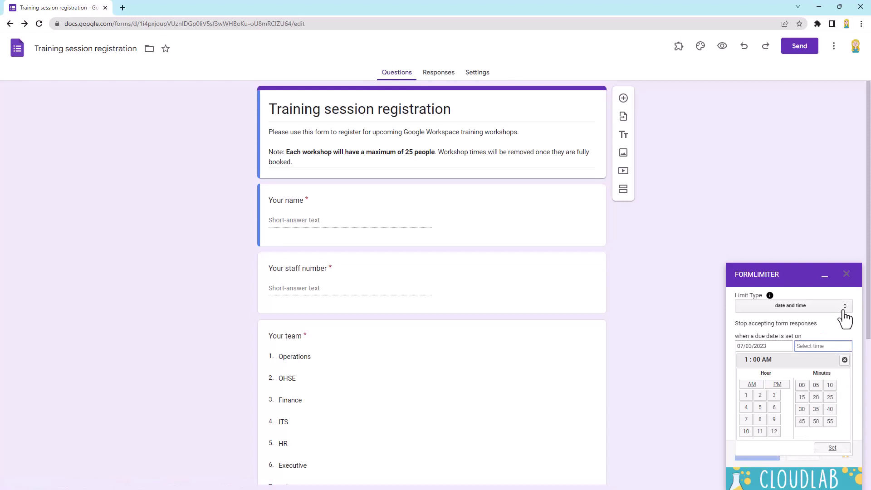
click(860, 344)
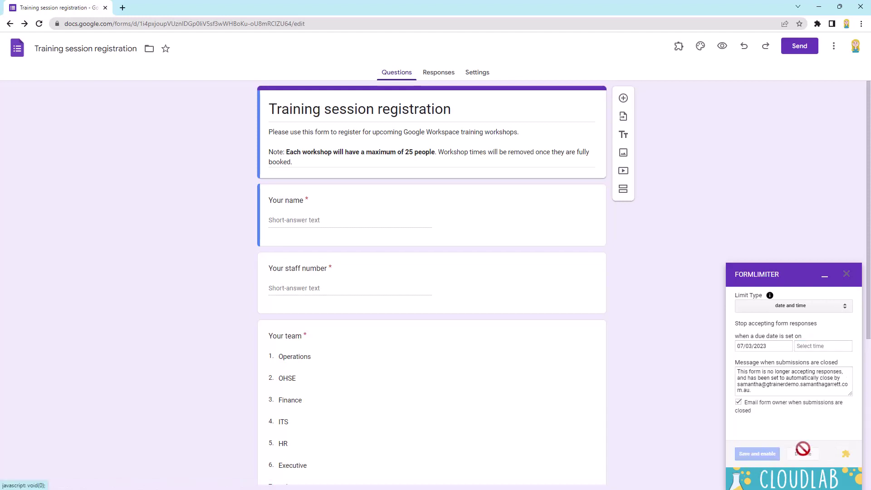
click(823, 310)
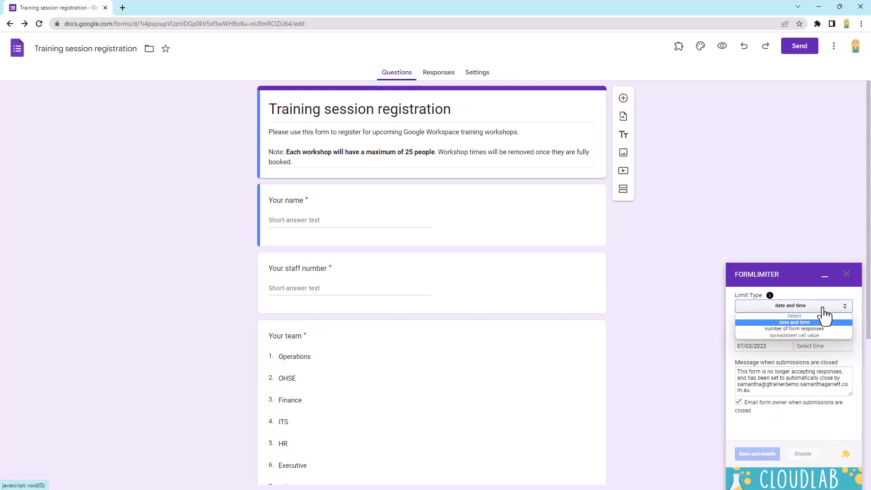
- Switch the limit type to number of form responses with a maximum of 25
click(804, 330)
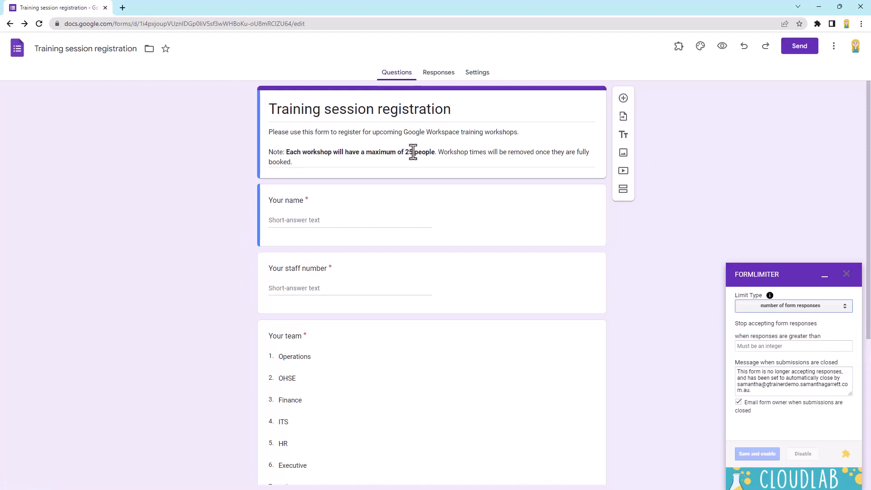
click(778, 347)
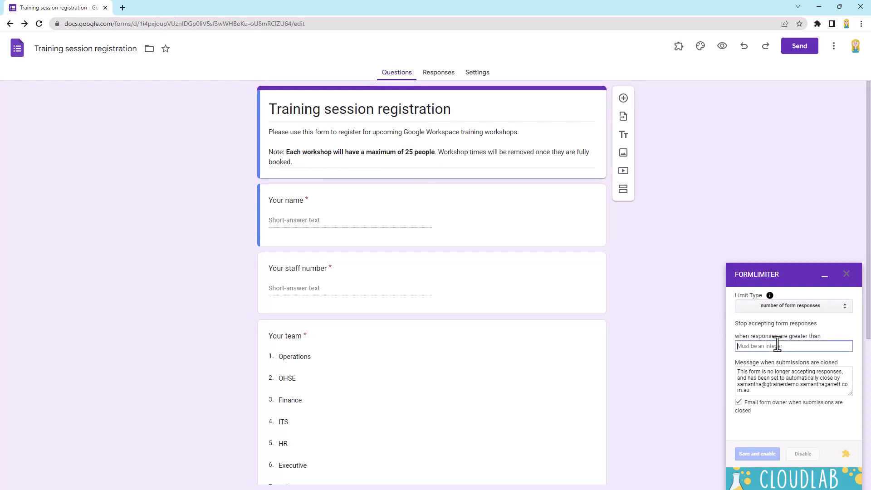
text(25)
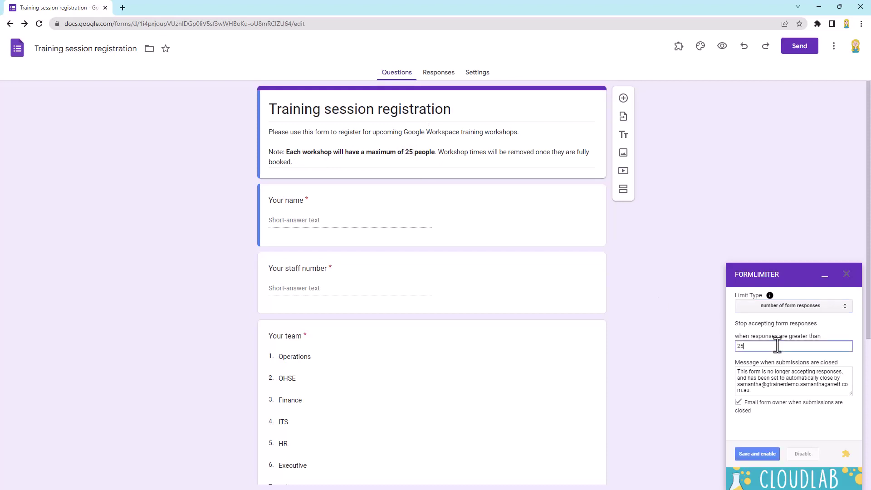
- Add a period to the closed-form message, save and enable the limit, and close formLimiter
click(764, 393)
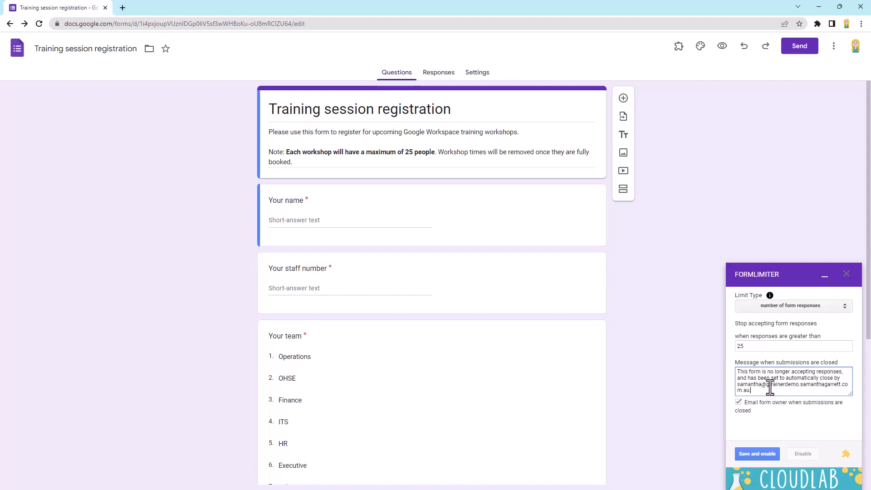
text(.)
click(773, 455)
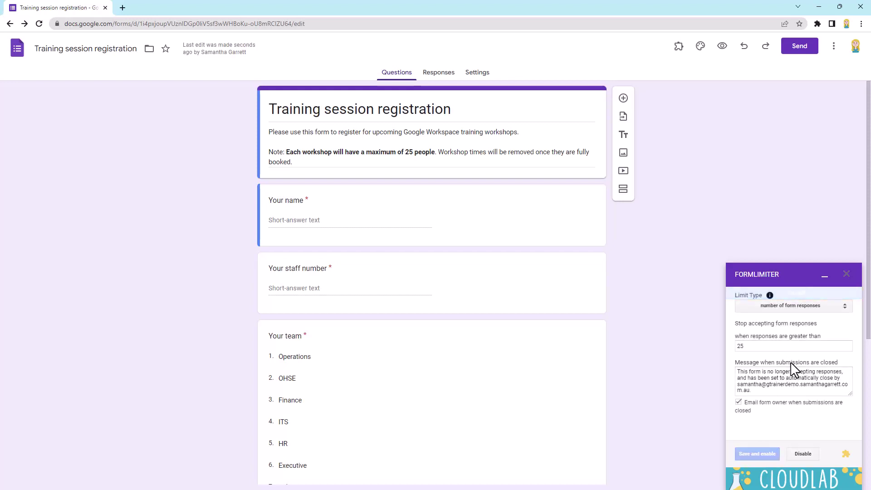
click(847, 274)
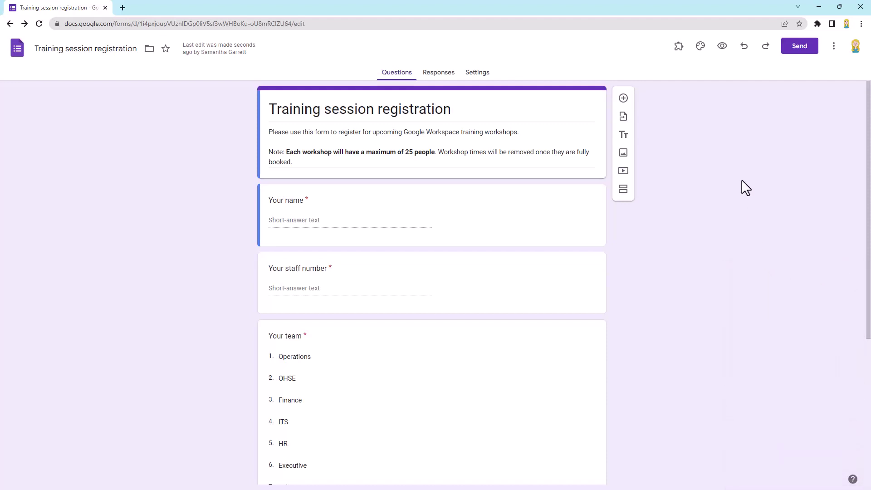
- Relaunch formLimiter from Add-ons and reopen Set limit to review the 25-response cap
click(677, 48)
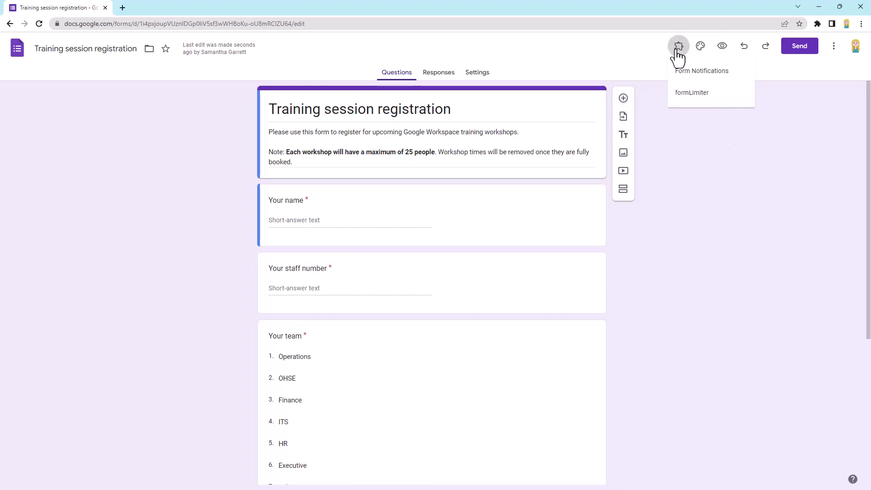
click(716, 95)
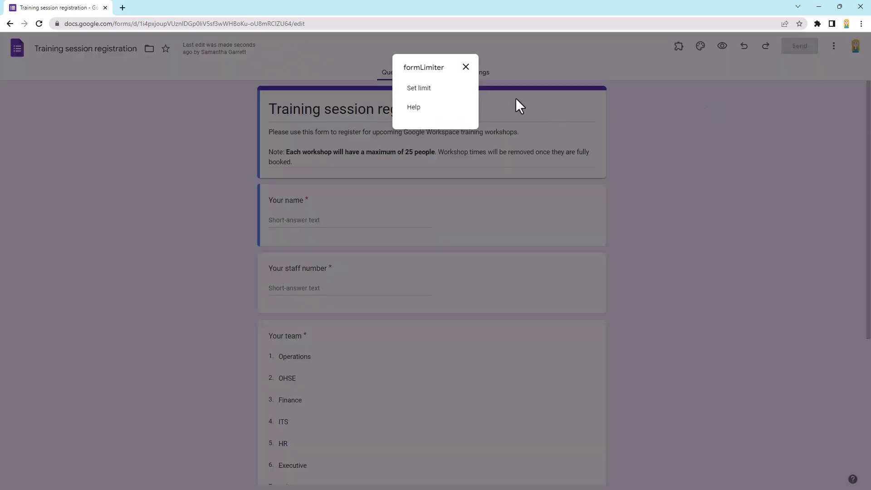
click(415, 89)
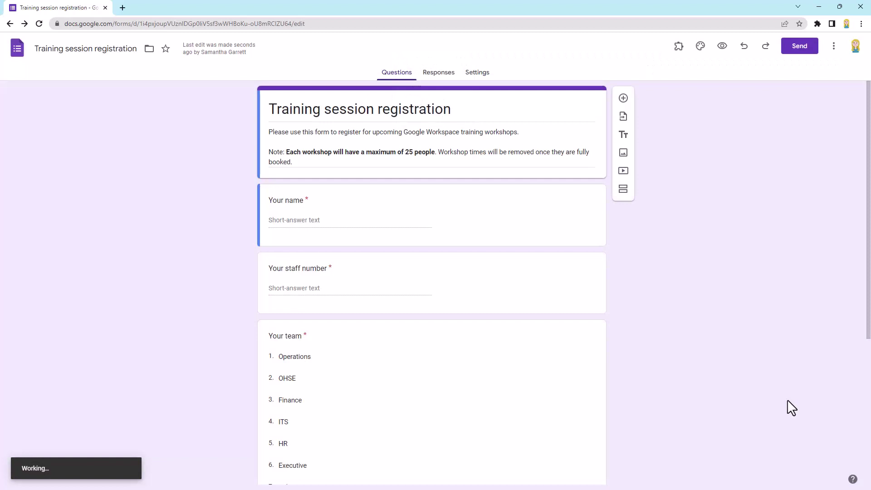